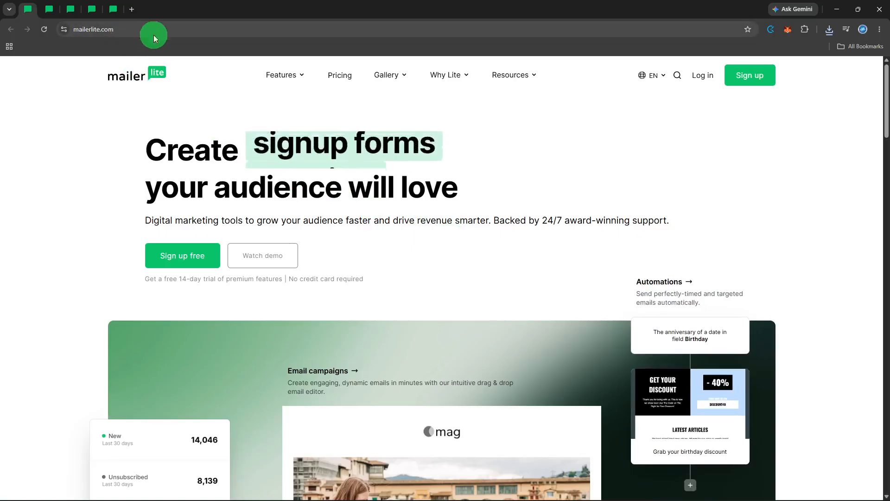
- Log in to MailerLite and go to Campaigns to list the draft campaigns
left_click(694, 78)
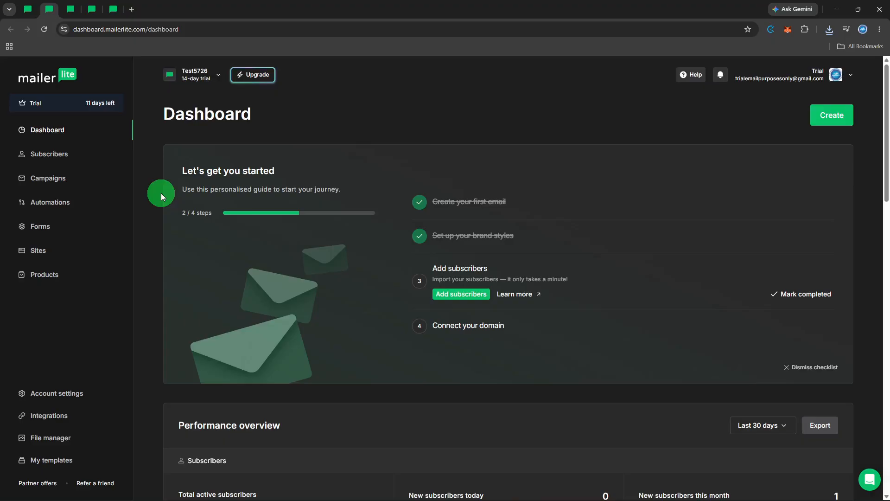
left_click(95, 182)
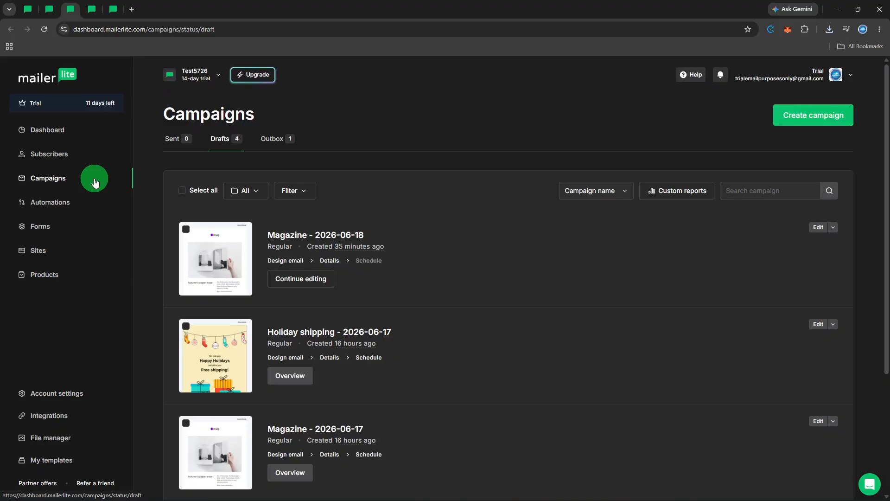
- Continue the Magazine - 2026-06-18 draft and open its email content in the editor
left_click(325, 287)
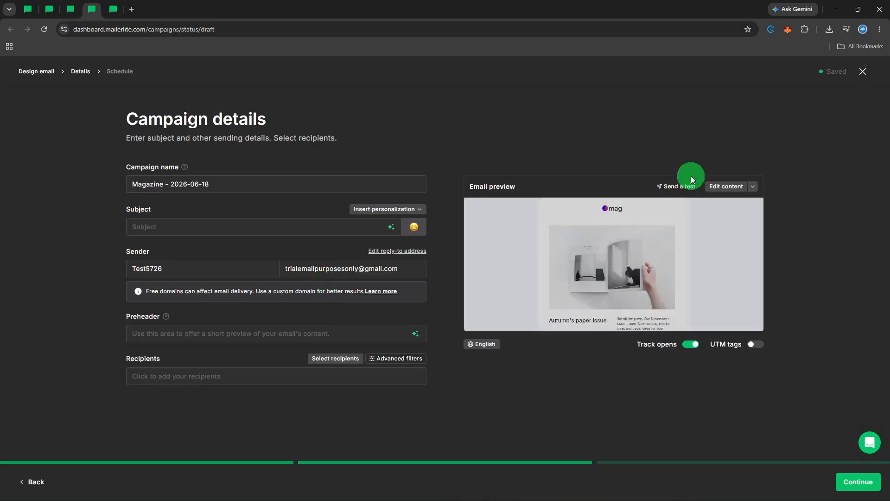
left_click(726, 186)
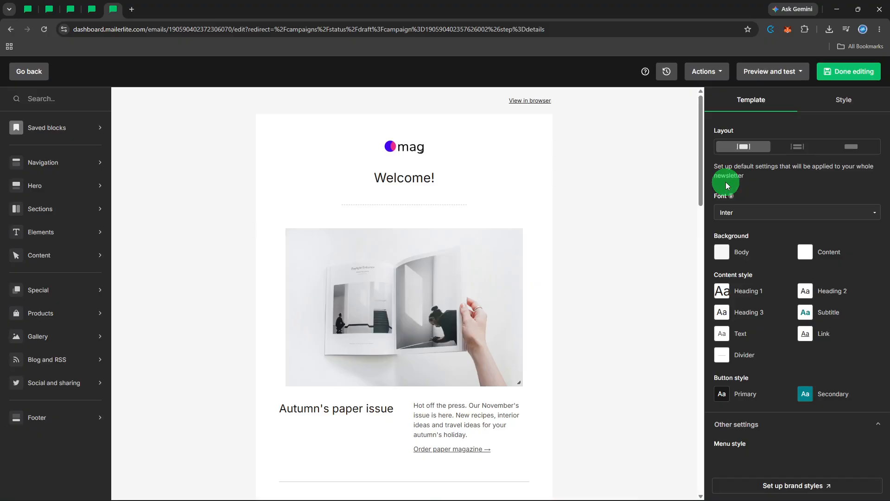
- Look through the mag email, then select the Welcome! heading to show its Title settings
mouse_move(476, 206)
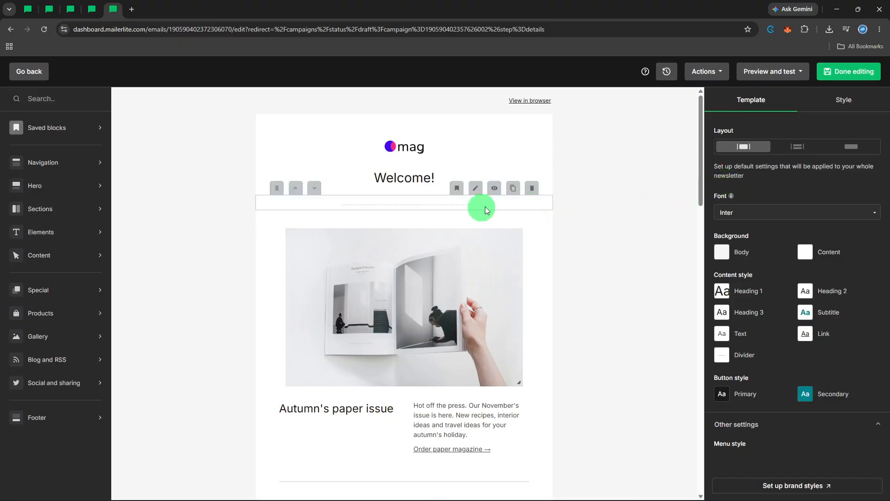
left_click(461, 243)
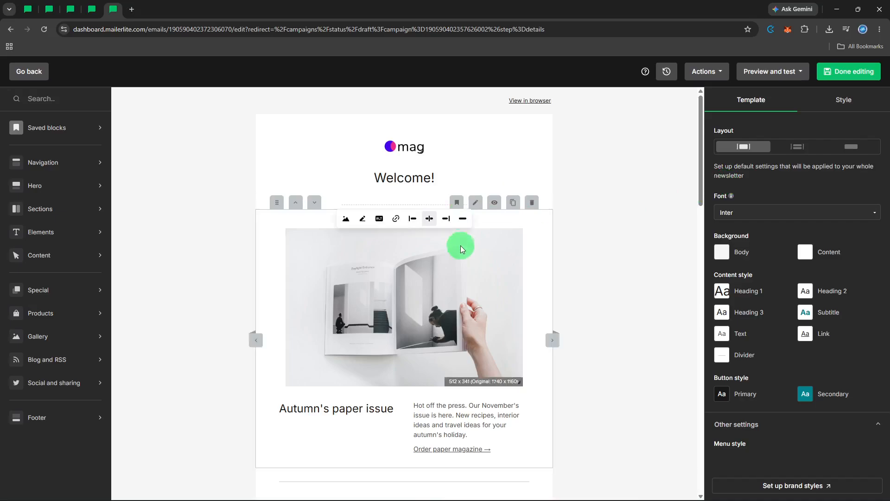
scroll(462, 252, "down", 2)
scroll(461, 251, "down", 8)
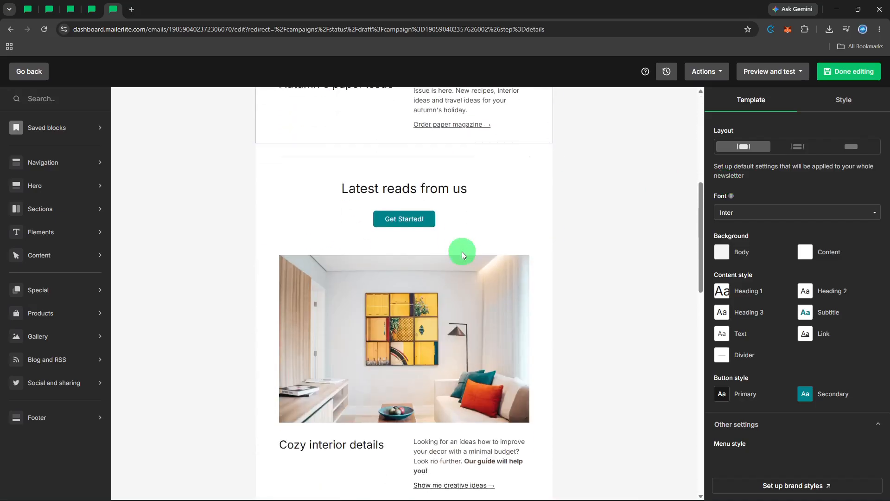
scroll(462, 251, "up", 5)
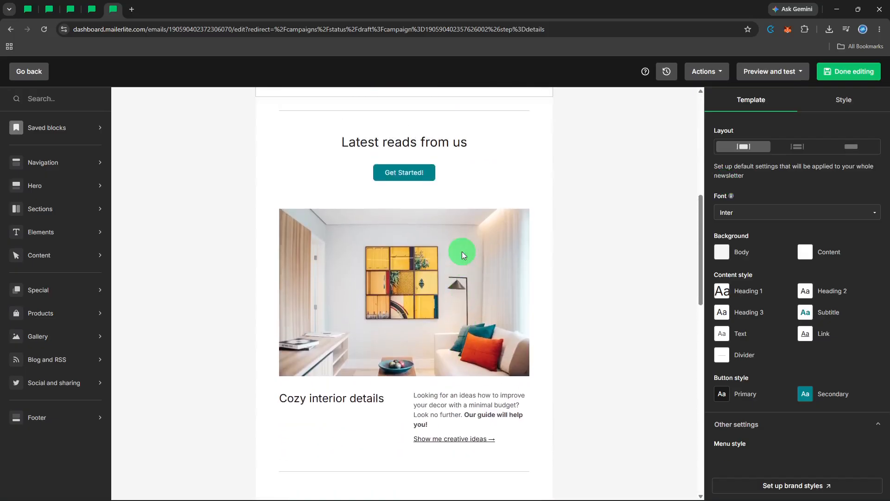
scroll(463, 252, "up", 5)
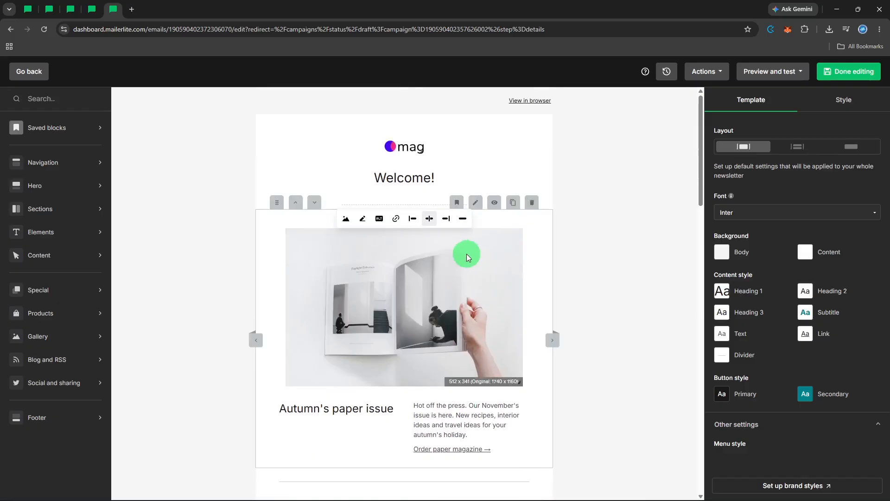
left_click(442, 183)
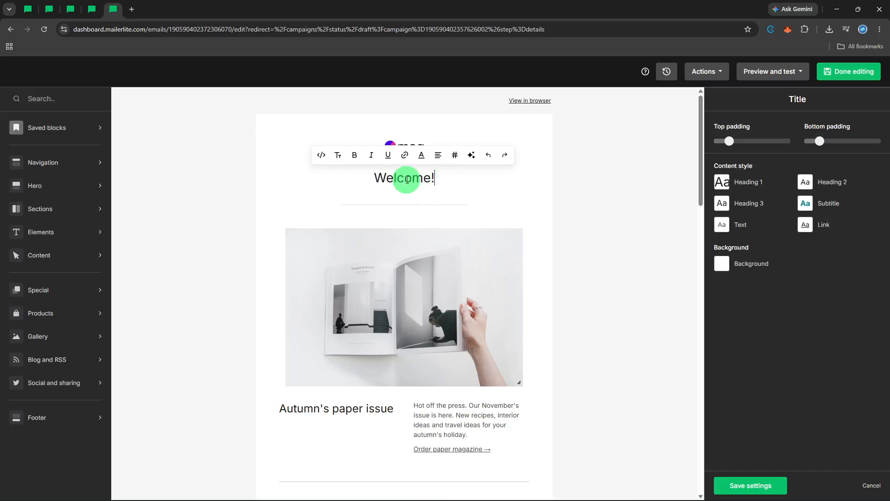
- Select the Welcome! text and expand the Heading 1 style's Font dropdown
left_click(376, 179)
left_click_drag(389, 177, 463, 177)
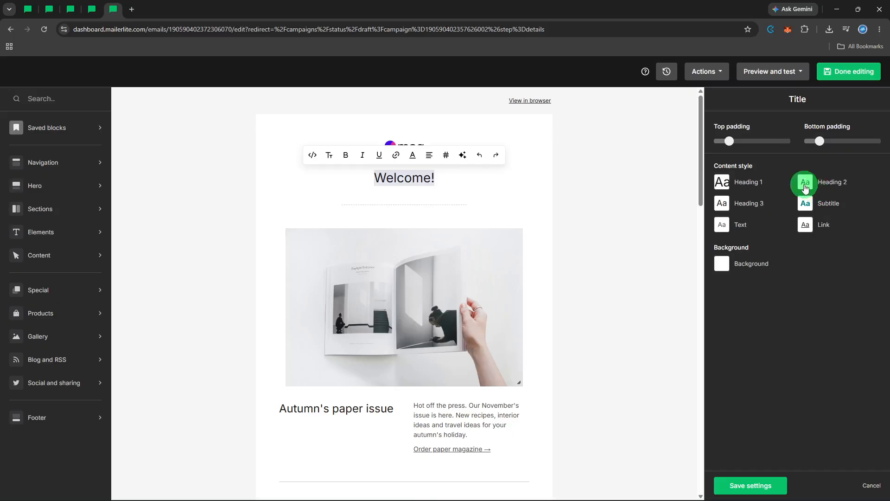
left_click(725, 183)
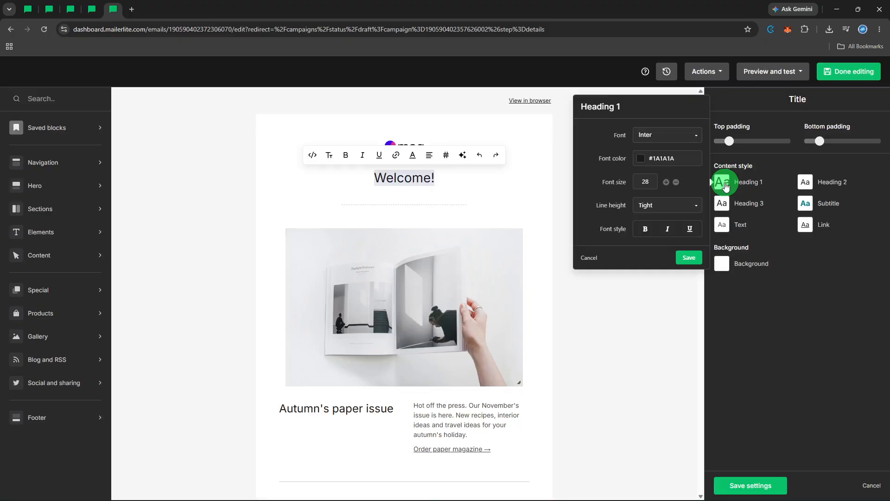
left_click(697, 139)
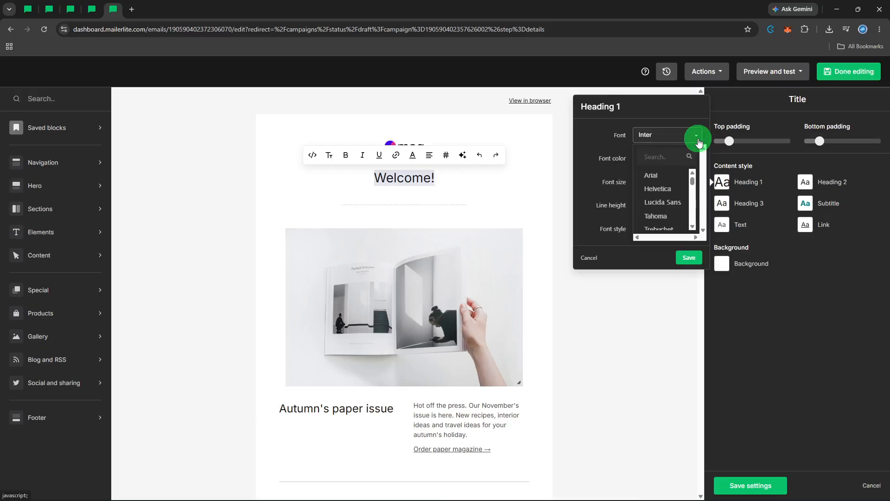
- Try Poppins and then Lato as the Heading 1 font
left_click(661, 201)
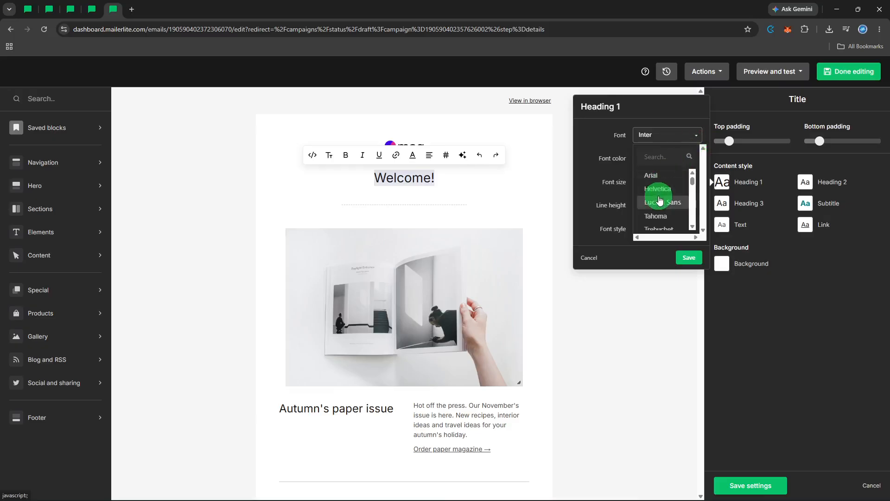
scroll(660, 200, "down", 2)
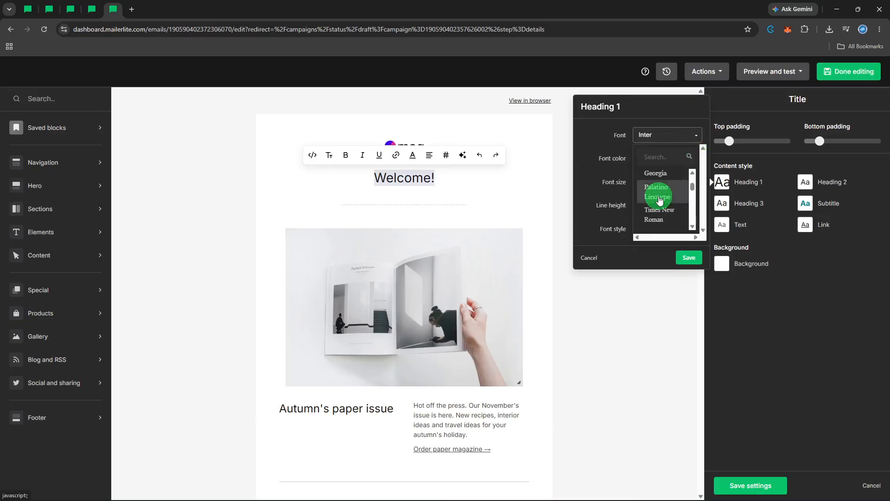
scroll(661, 200, "down", 2)
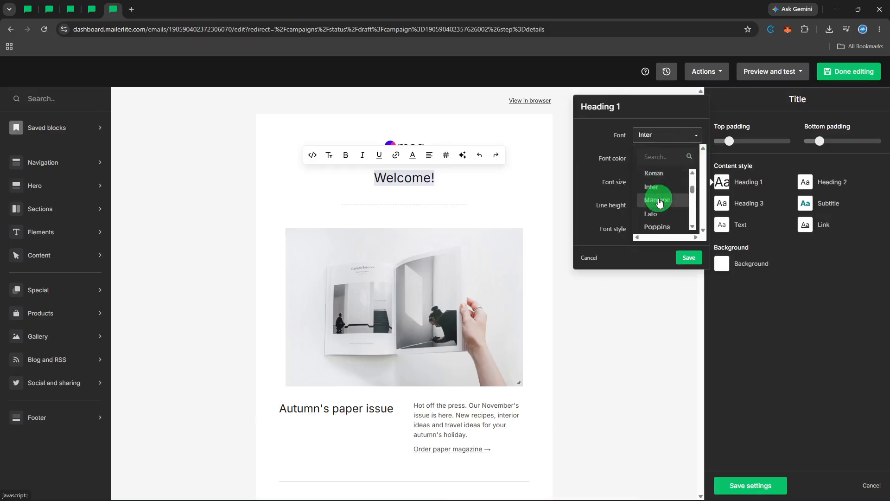
scroll(660, 201, "down", 2)
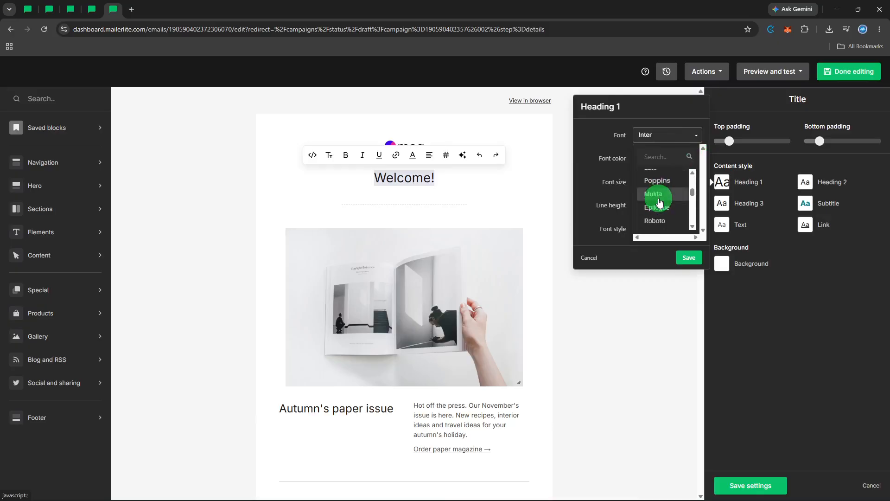
scroll(660, 202, "up", 2)
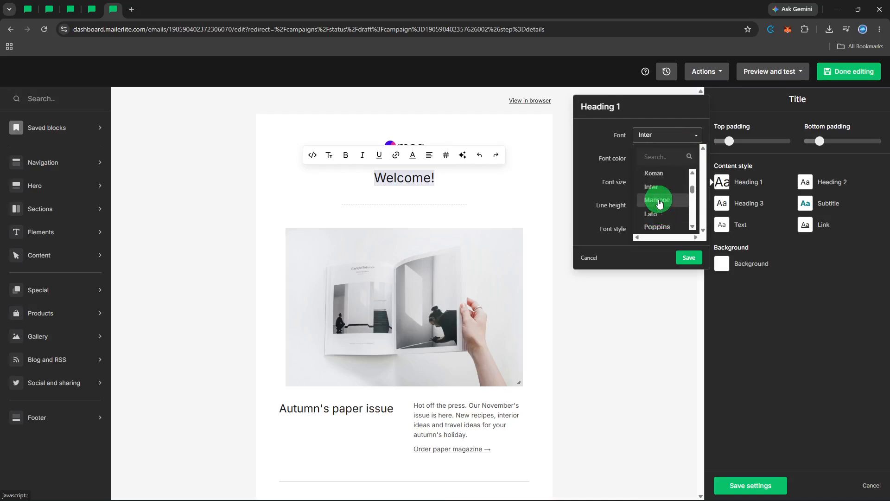
left_click(660, 225)
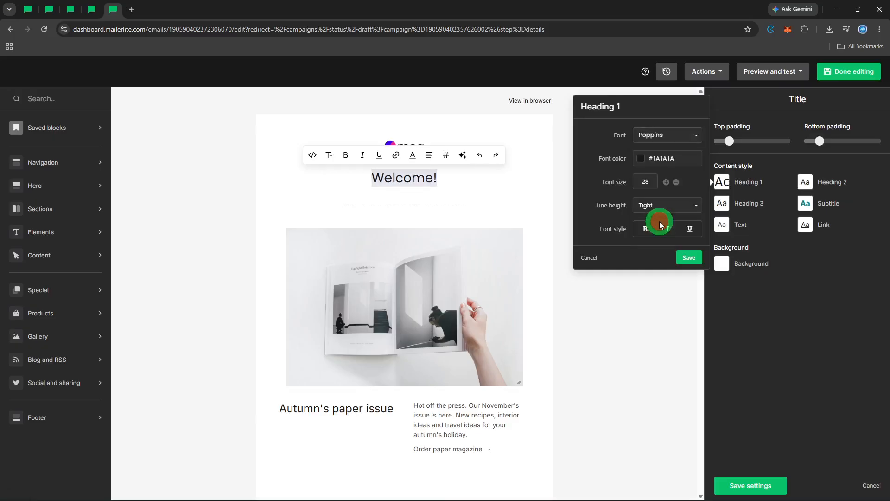
left_click(663, 135)
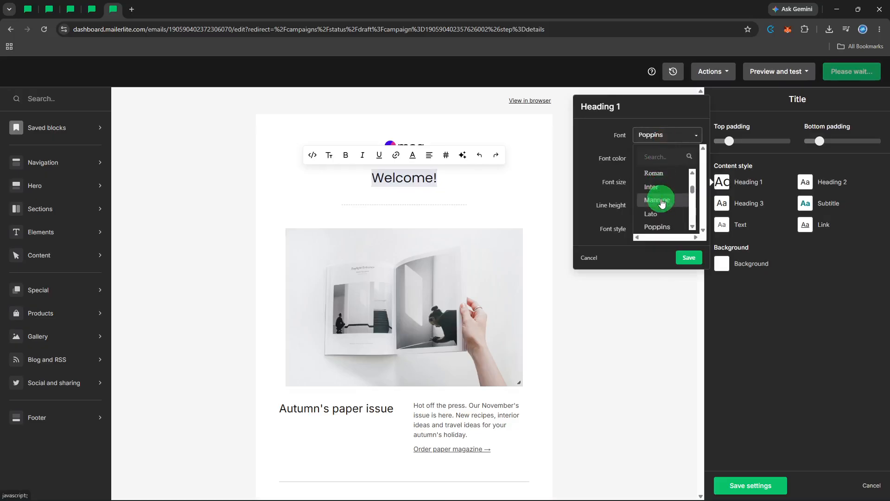
left_click(658, 214)
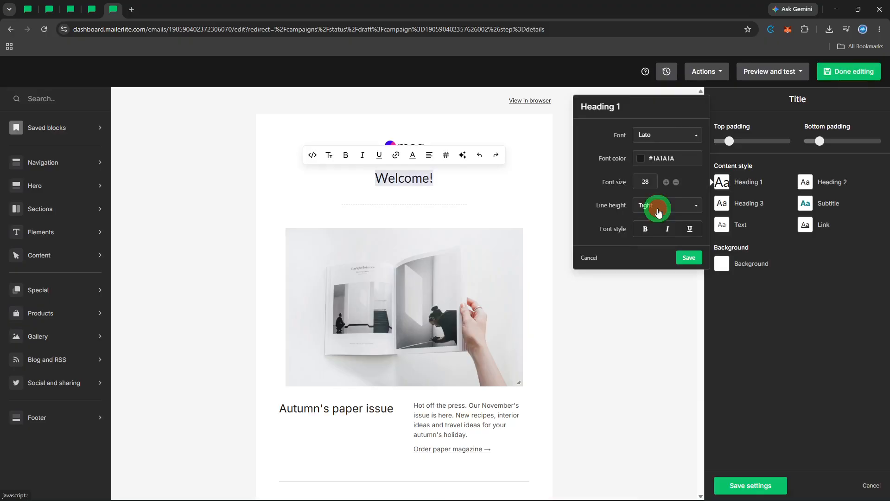
- Compare Manrope with Inter, settle on Manrope for Heading 1, and save the style
left_click(673, 134)
left_click(653, 205)
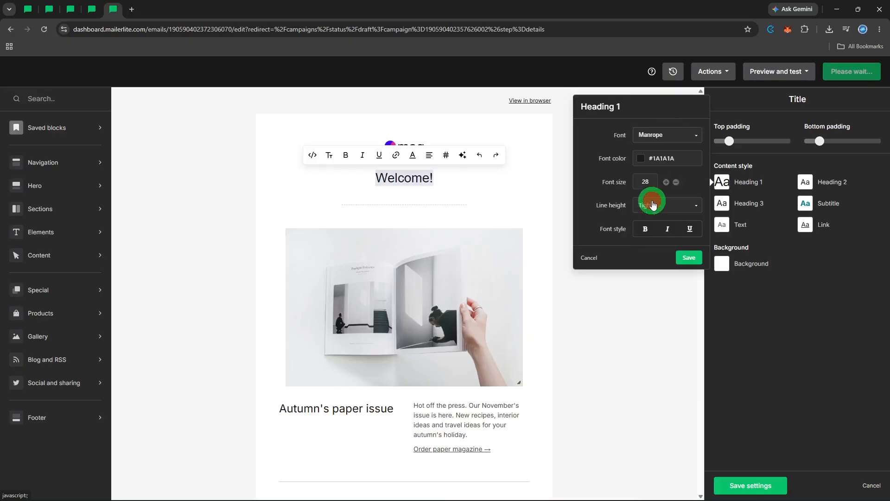
left_click(658, 135)
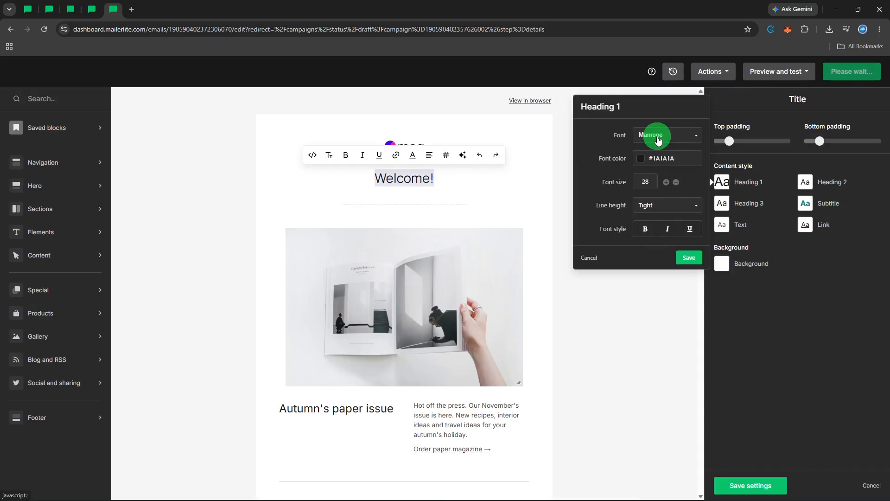
left_click(659, 138)
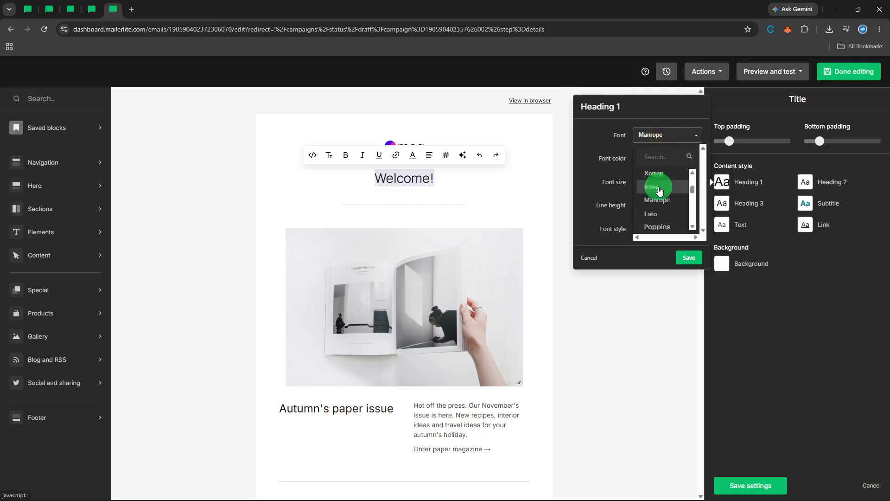
left_click(657, 187)
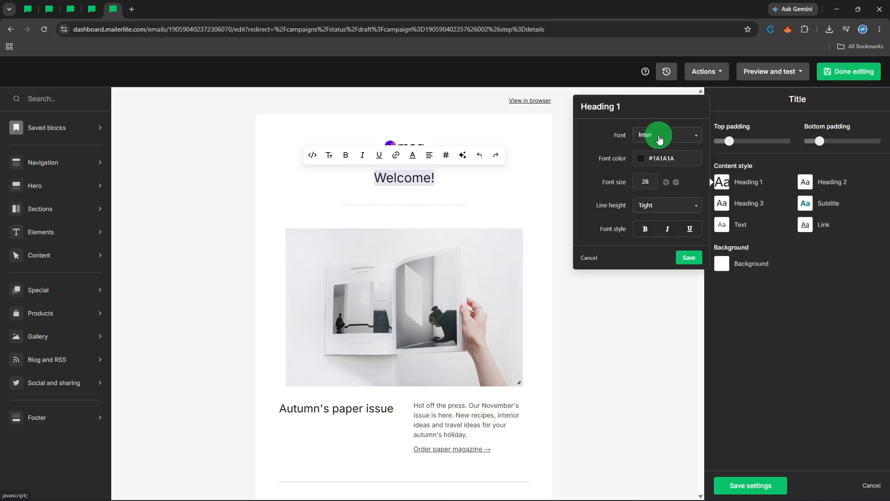
left_click(660, 137)
left_click(666, 202)
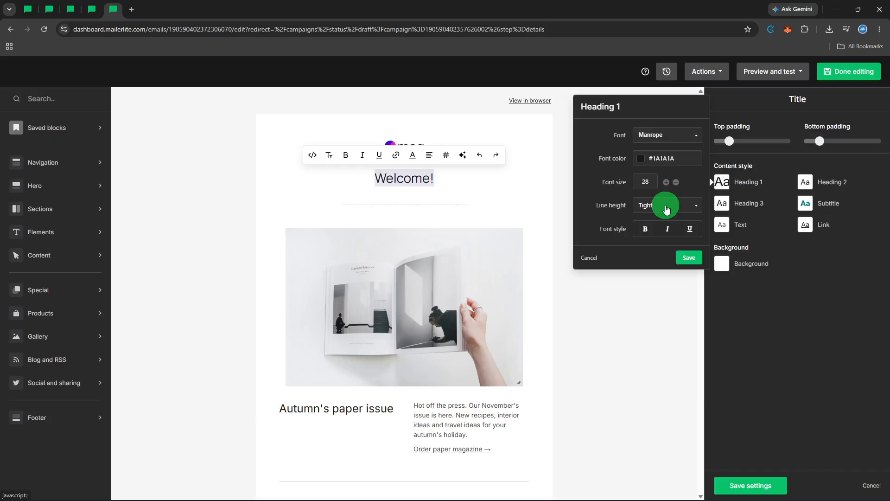
left_click(688, 260)
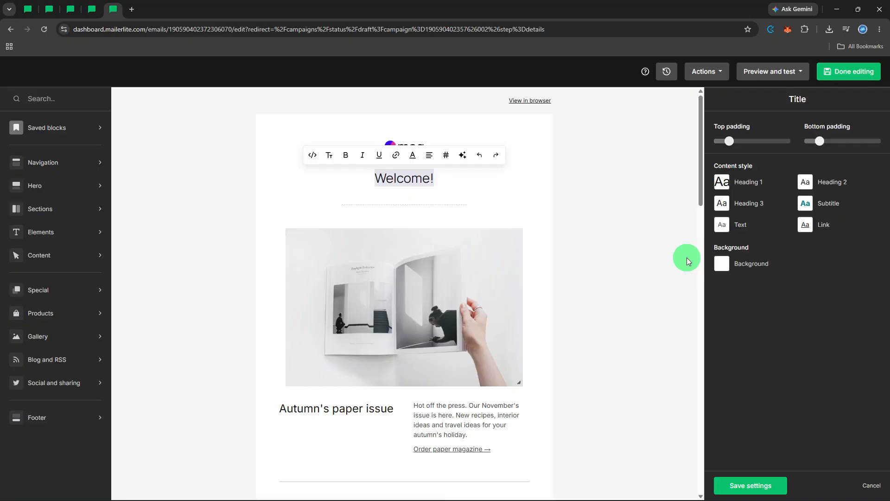
- Deselect the Welcome! heading so the Template settings panel returns
left_click(687, 258)
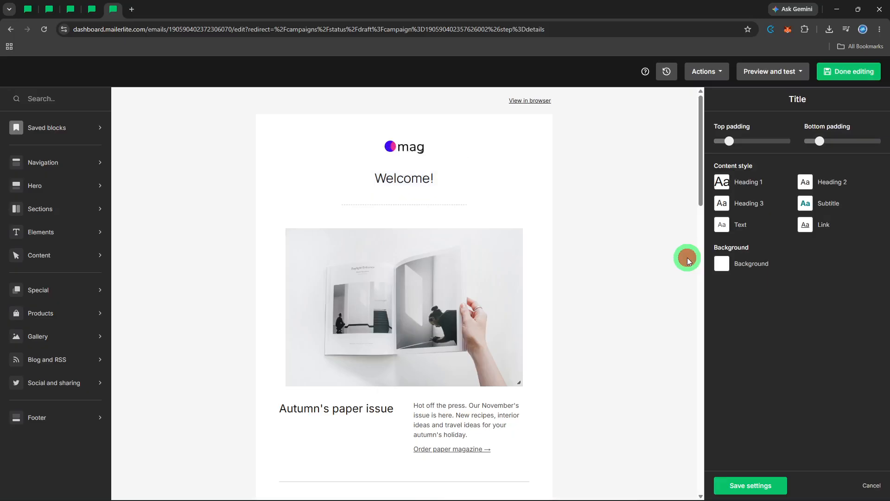